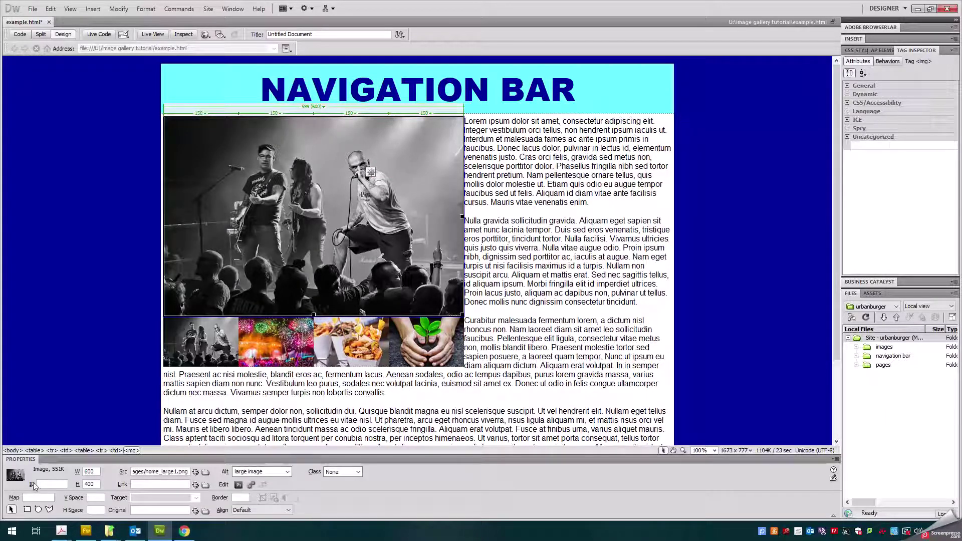
Give the large concert image the ID "large"
{"action": "left_click", "coordinate": [47, 484]}
{"action": "type", "text": "lage"}
{"action": "key", "text": "BackSpace"}
{"action": "type", "text": "rge"}
{"action": "key", "text": "Return"}
Assign the IDs "tumb1" to the first thumbnail and "tumb2" to the fireworks thumbnail
{"action": "left_click", "coordinate": [208, 347]}
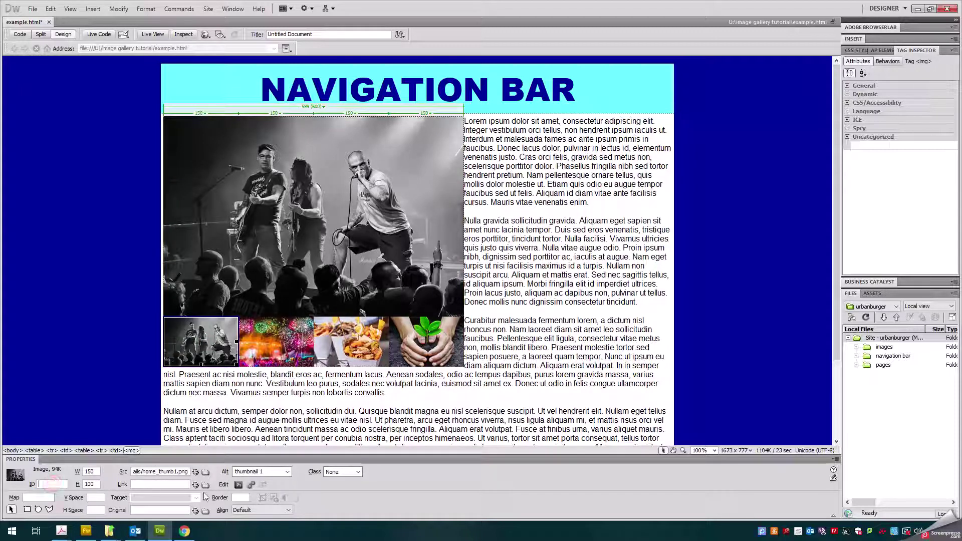
{"action": "type", "text": "tumb1"}
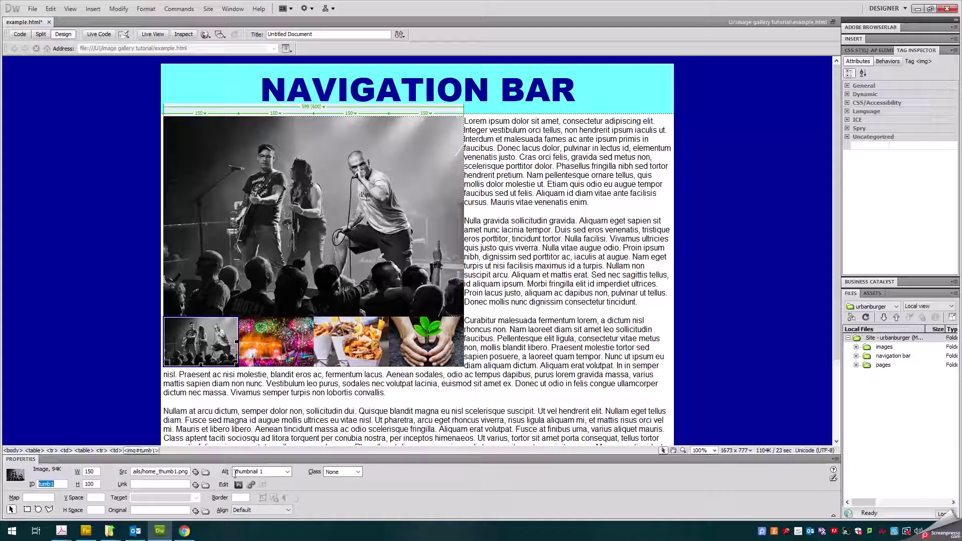
{"action": "left_click", "coordinate": [276, 347]}
{"action": "left_click", "coordinate": [47, 484]}
{"action": "type", "text": "tumb12"}
{"action": "key", "text": "Return"}
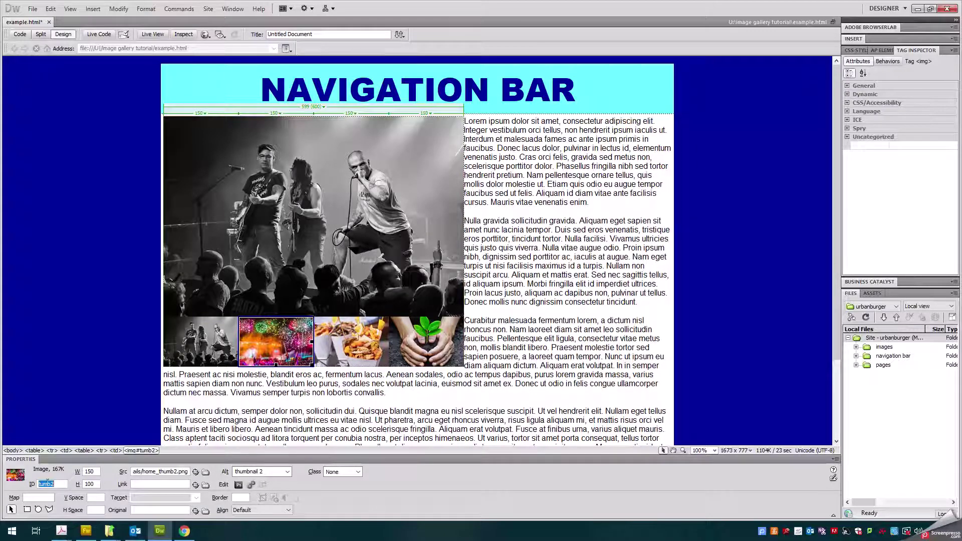
Assign the IDs "tumb3" to the food thumbnail and "tumb4" to the seedling thumbnail
{"action": "left_click", "coordinate": [363, 354]}
{"action": "left_click", "coordinate": [50, 485]}
{"action": "type", "text": "tumb1"}
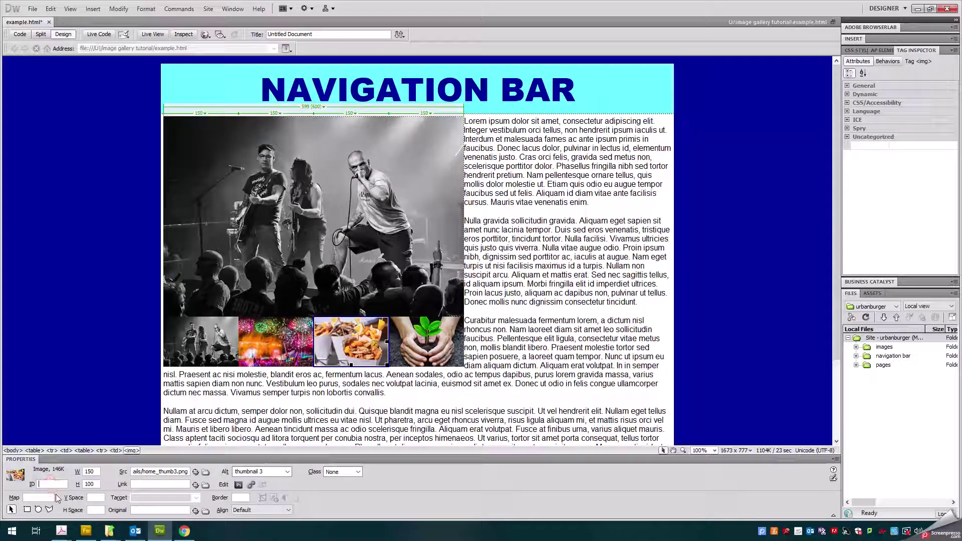
{"action": "key", "text": "Return"}
{"action": "left_click", "coordinate": [430, 345]}
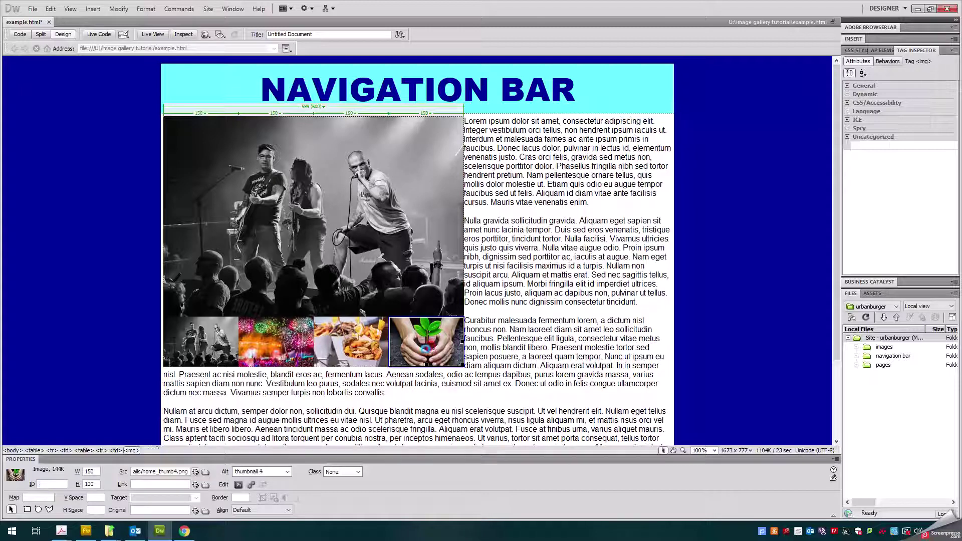
{"action": "left_click", "coordinate": [63, 485]}
{"action": "type", "text": "tumb"}
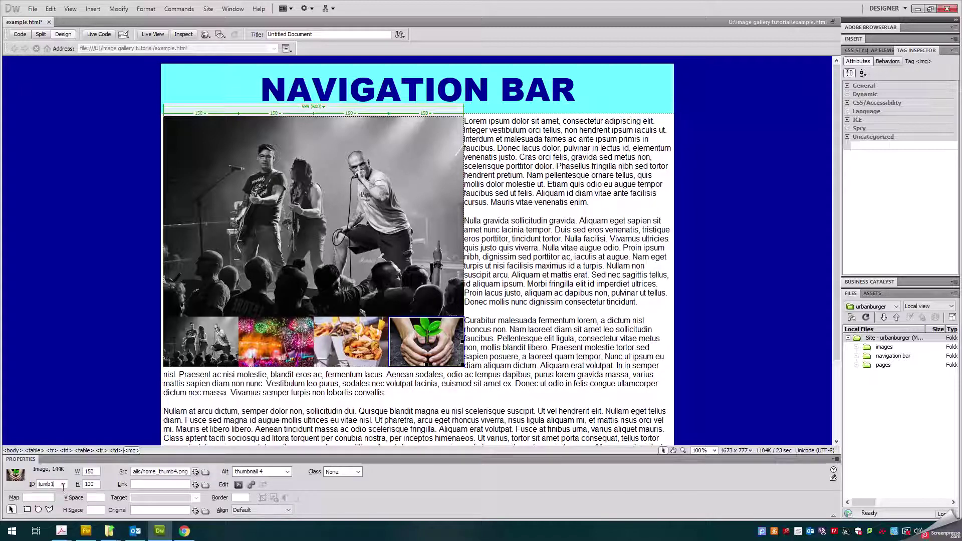
{"action": "type", "text": "4"}
{"action": "key", "text": "Return"}
{"action": "left_click", "coordinate": [497, 203]}
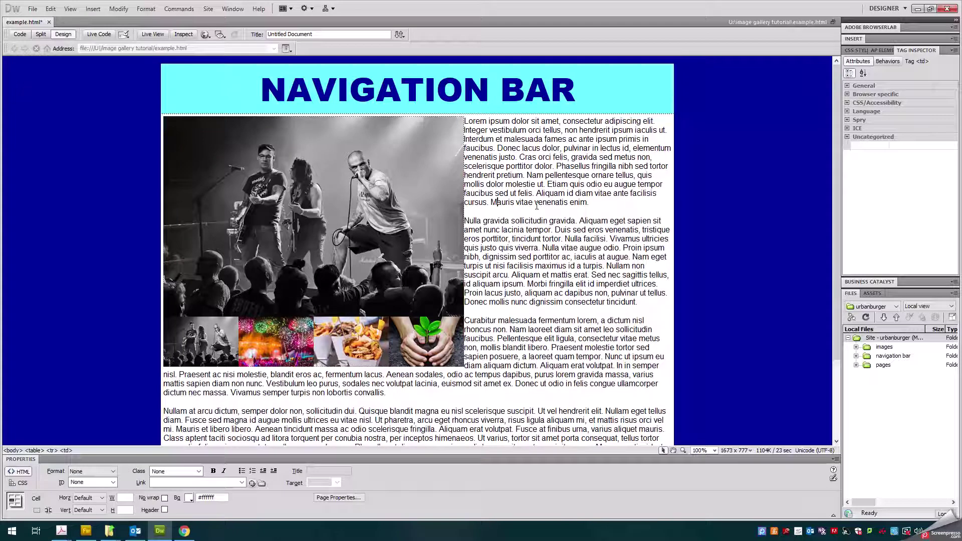
Start adding a Swap Image behavior to the first thumbnail, tumb1
{"action": "left_click", "coordinate": [206, 333]}
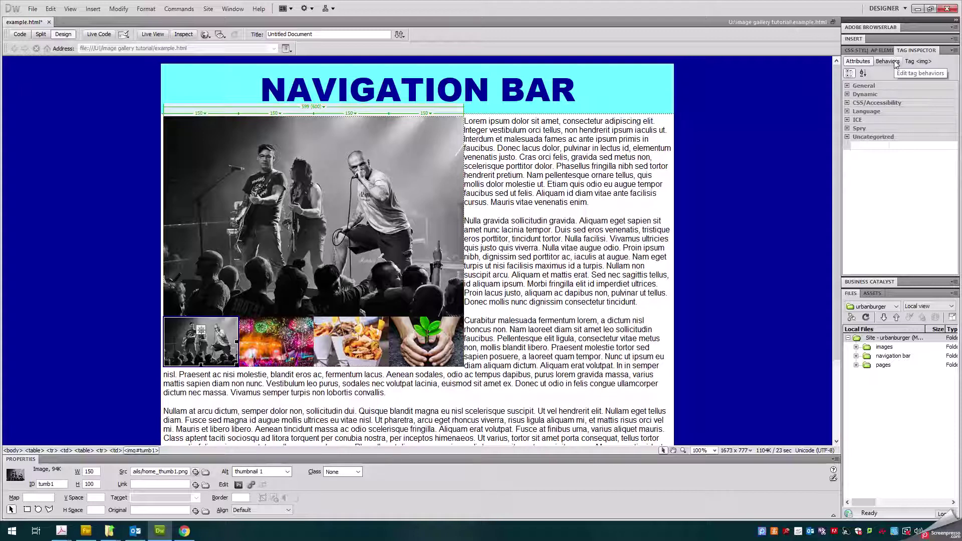
{"action": "left_click", "coordinate": [233, 9]}
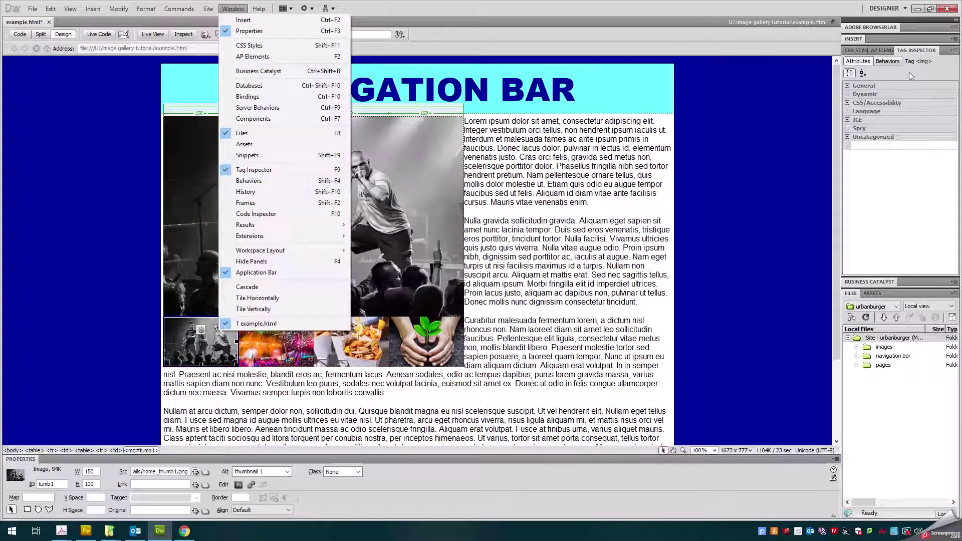
{"action": "left_click", "coordinate": [889, 61]}
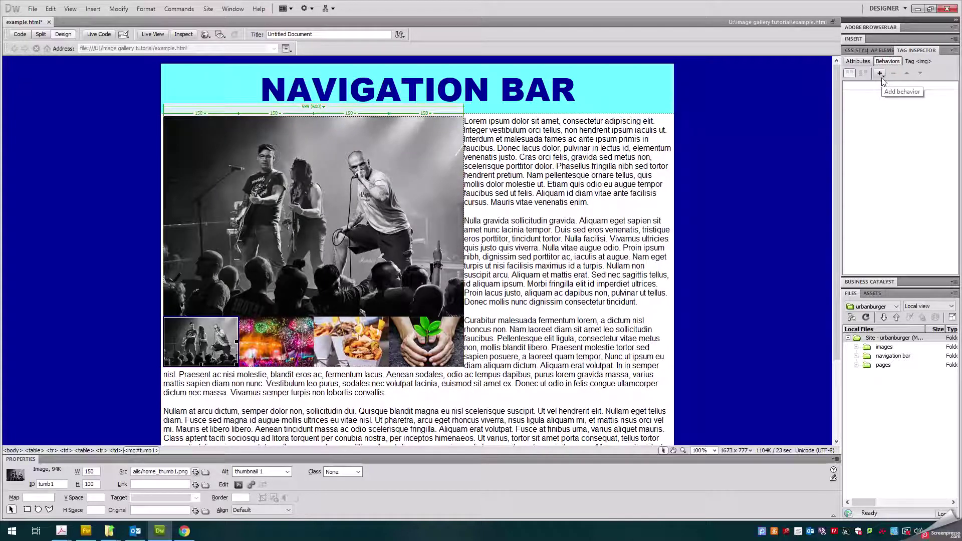
{"action": "left_click", "coordinate": [881, 75]}
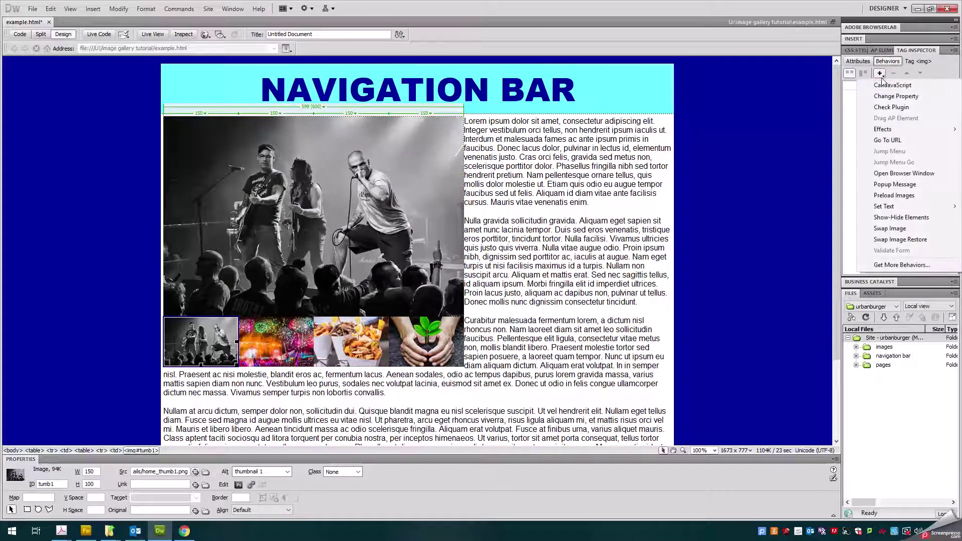
{"action": "left_click", "coordinate": [911, 230]}
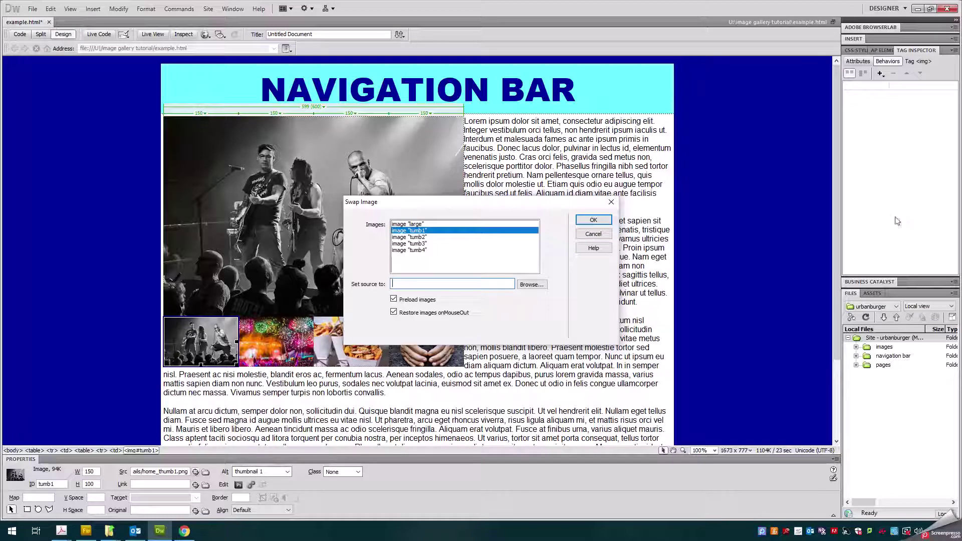
Set the swap to show large images/home_large1.png in image "large", without restoring images on mouse out
{"action": "left_click", "coordinate": [434, 225]}
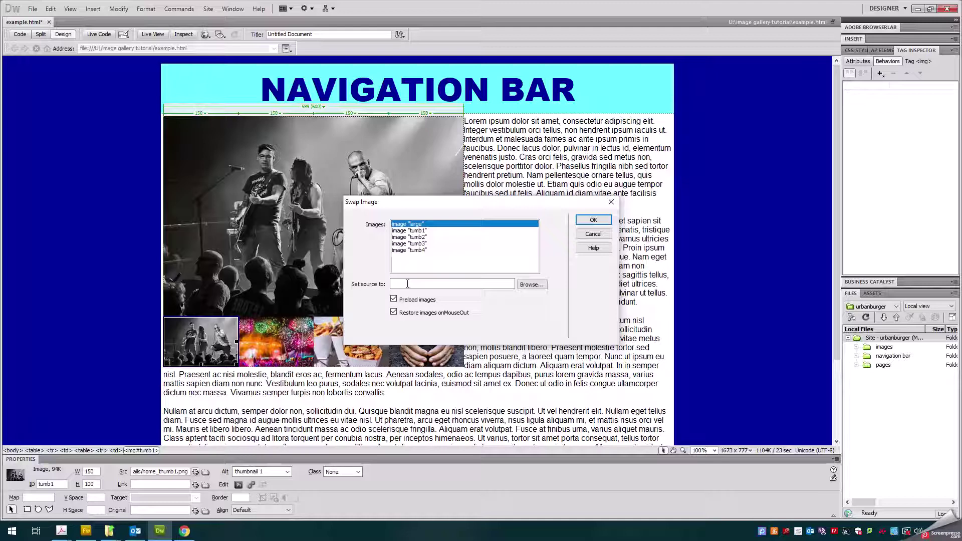
{"action": "left_click", "coordinate": [530, 285]}
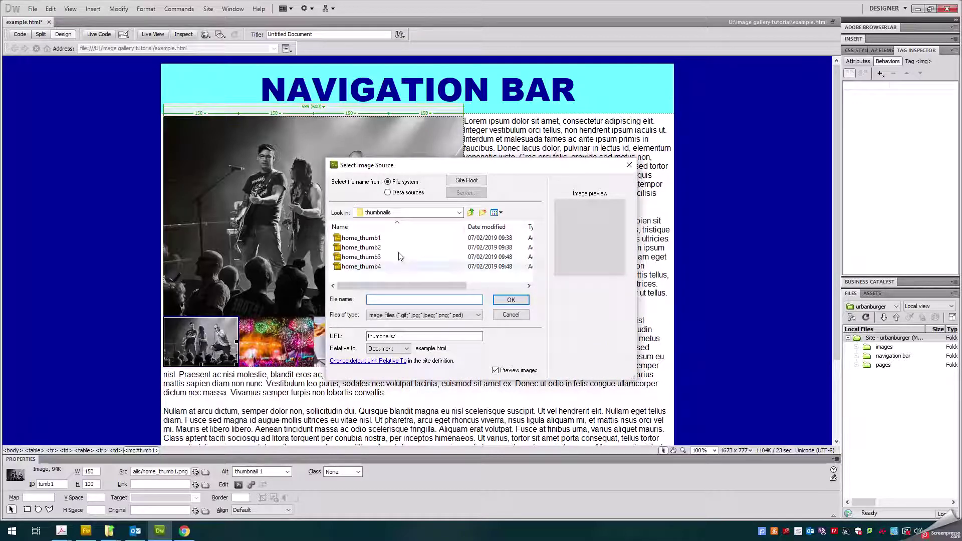
{"action": "left_click", "coordinate": [471, 213]}
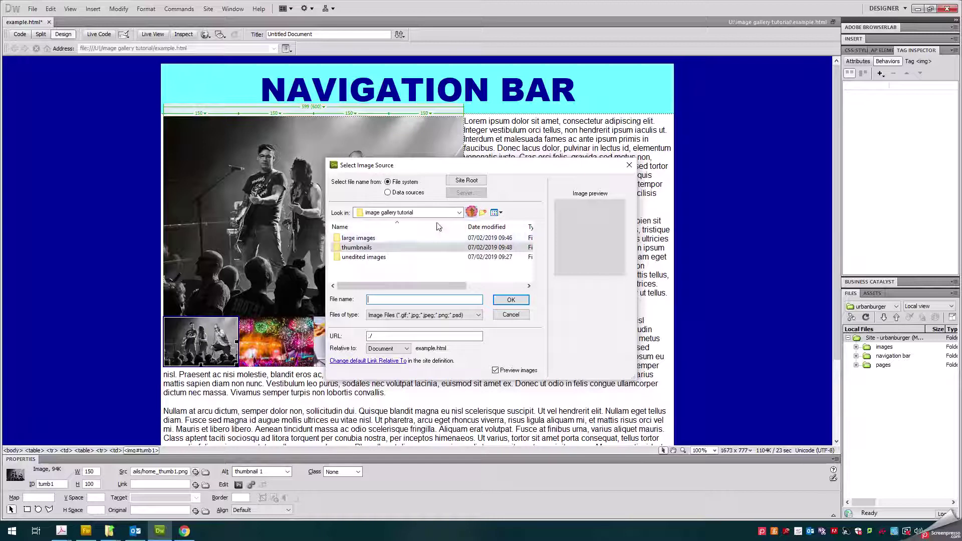
{"action": "double_click", "coordinate": [363, 239]}
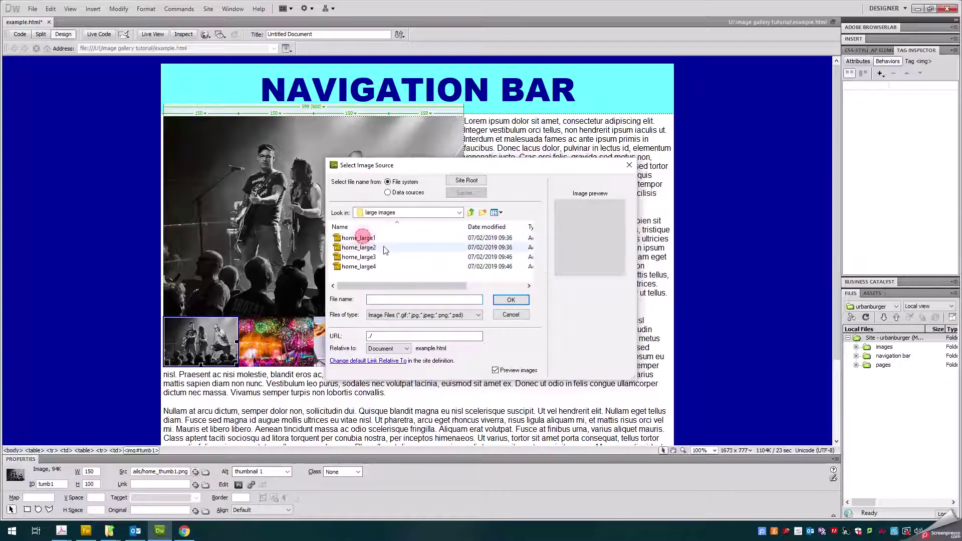
{"action": "left_click", "coordinate": [384, 241]}
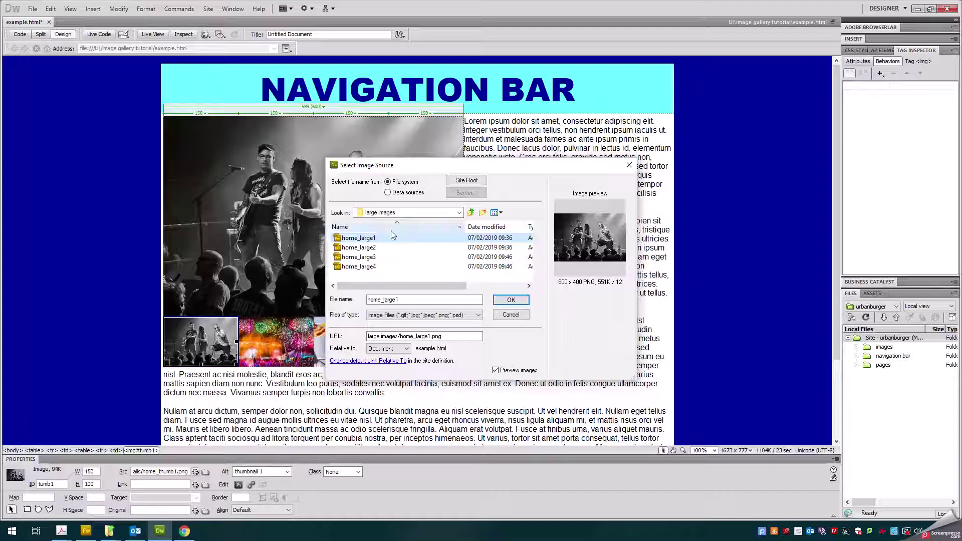
{"action": "left_click", "coordinate": [511, 299]}
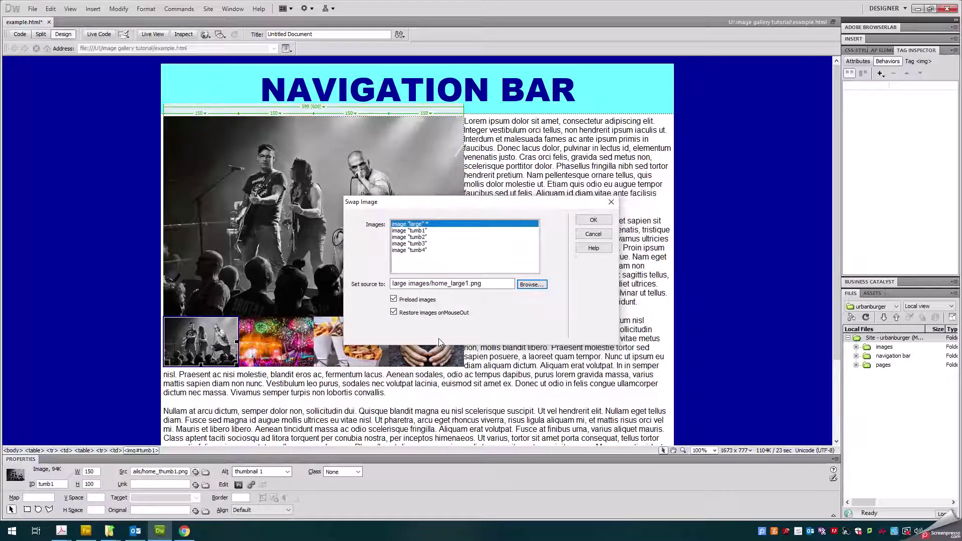
{"action": "left_click", "coordinate": [395, 312]}
{"action": "left_click", "coordinate": [590, 224]}
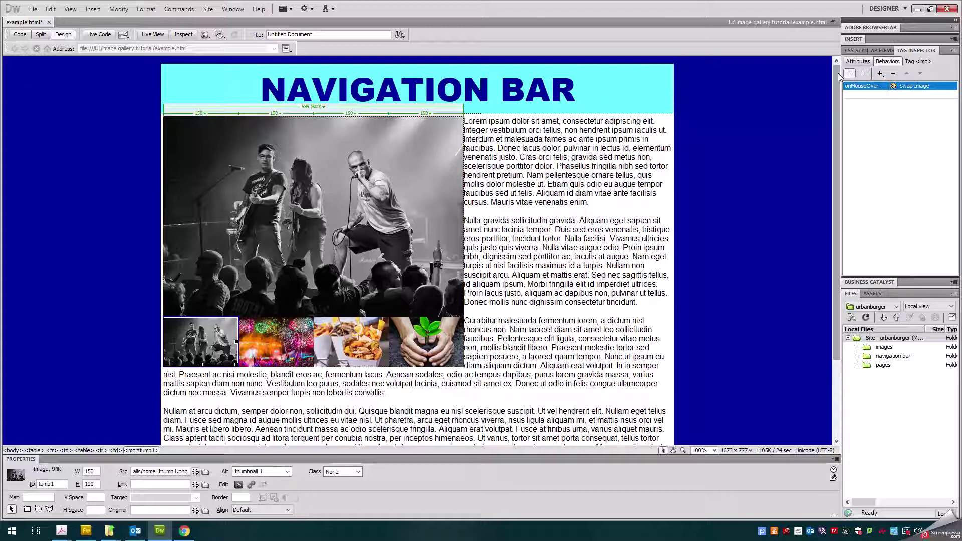
Change the trigger event of the first thumbnail's Swap Image behavior to <A> onClick
{"action": "left_click", "coordinate": [884, 86]}
{"action": "left_click", "coordinate": [884, 87]}
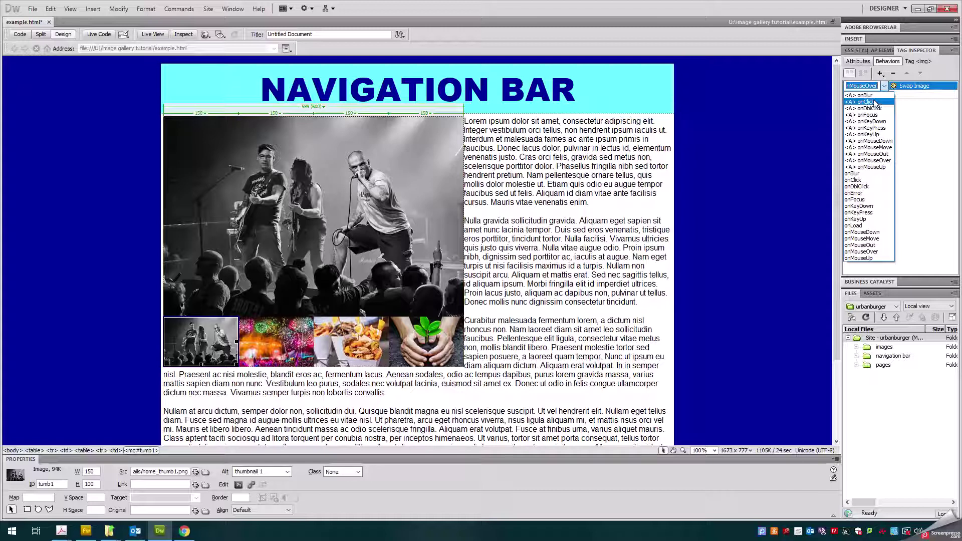
{"action": "left_click", "coordinate": [869, 102]}
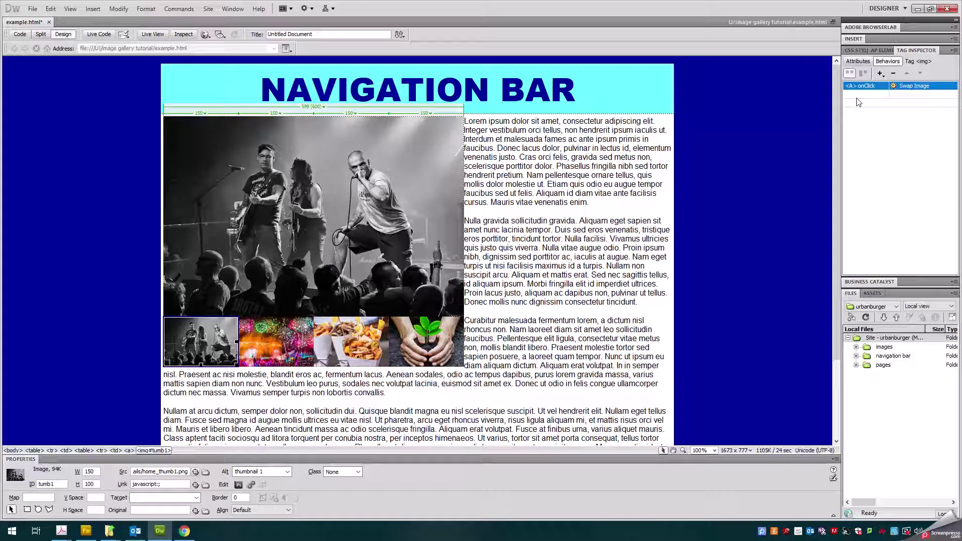
Add a Swap Image behavior to the fireworks thumbnail that shows large images/home_large2.png in image "large", without restoring images on mouse out
{"action": "left_click", "coordinate": [279, 345]}
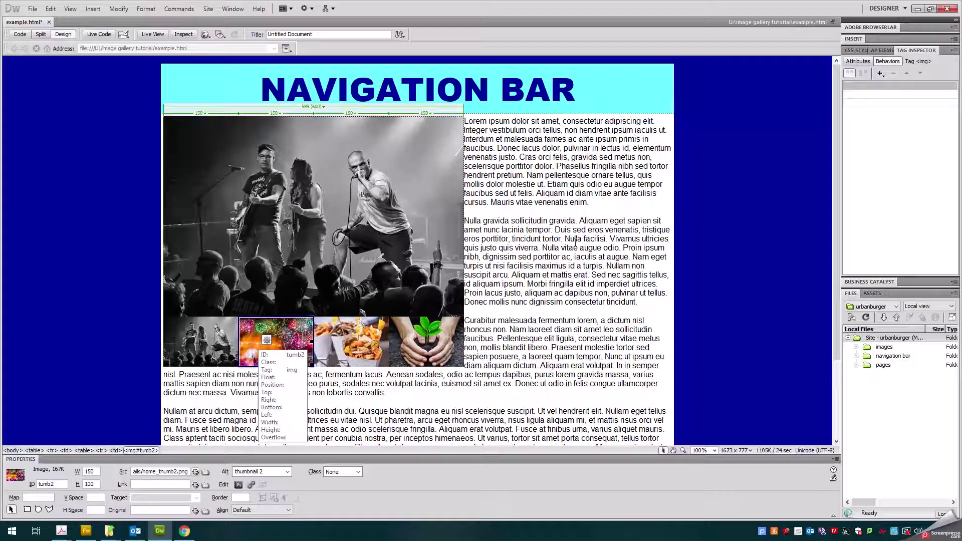
{"action": "left_click", "coordinate": [881, 74]}
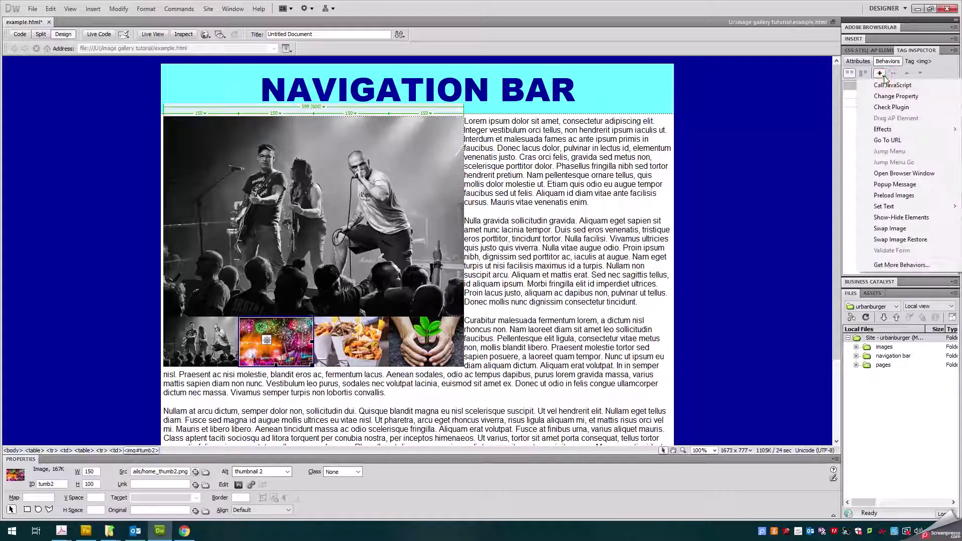
{"action": "left_click", "coordinate": [888, 230]}
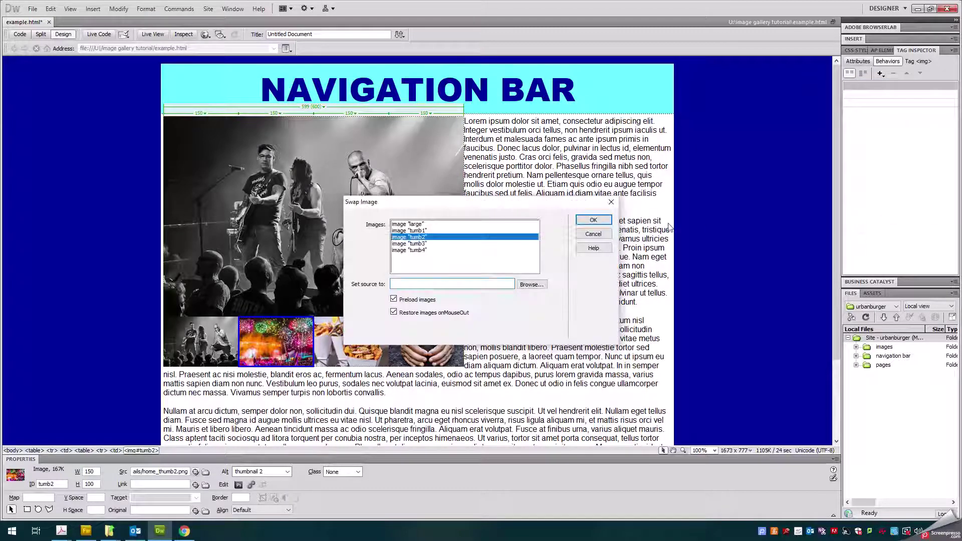
{"action": "left_click", "coordinate": [423, 225]}
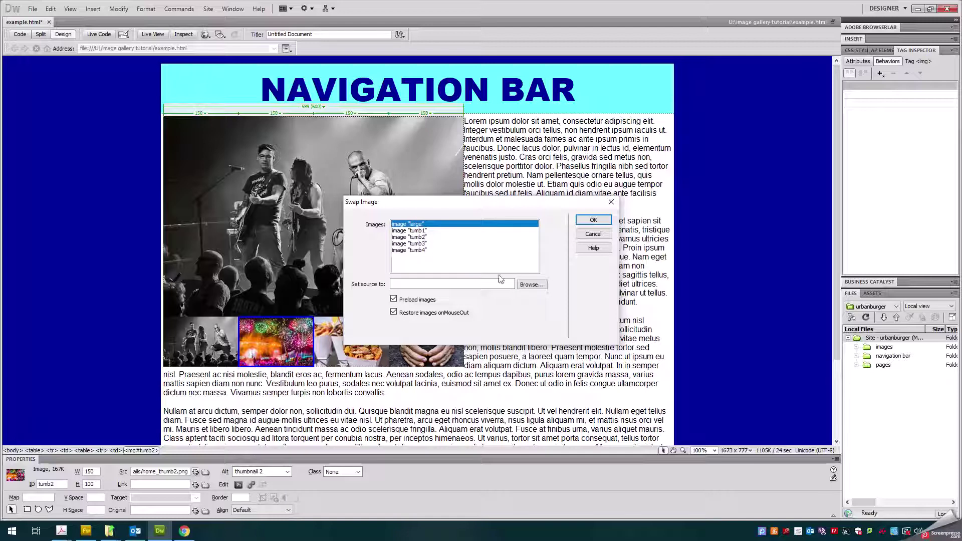
{"action": "left_click", "coordinate": [532, 285]}
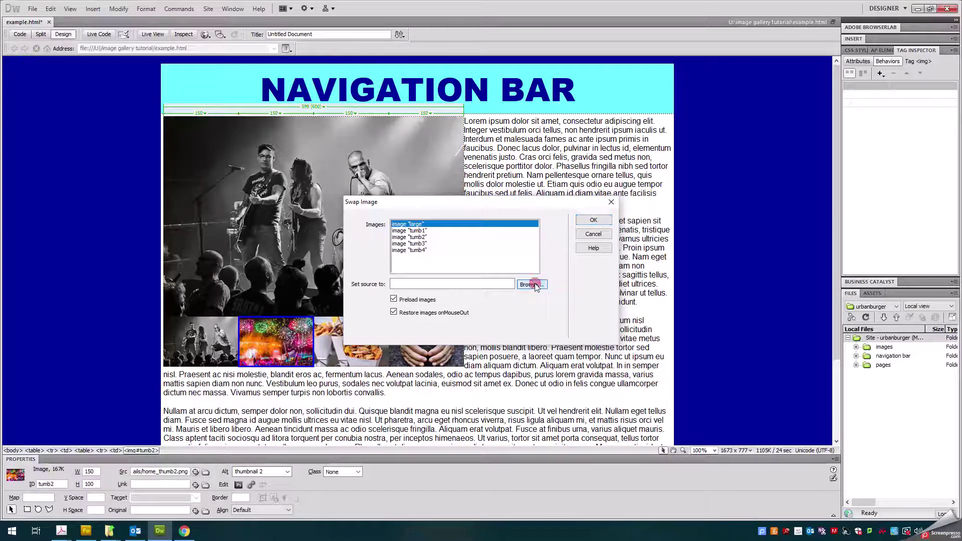
{"action": "left_click", "coordinate": [377, 247]}
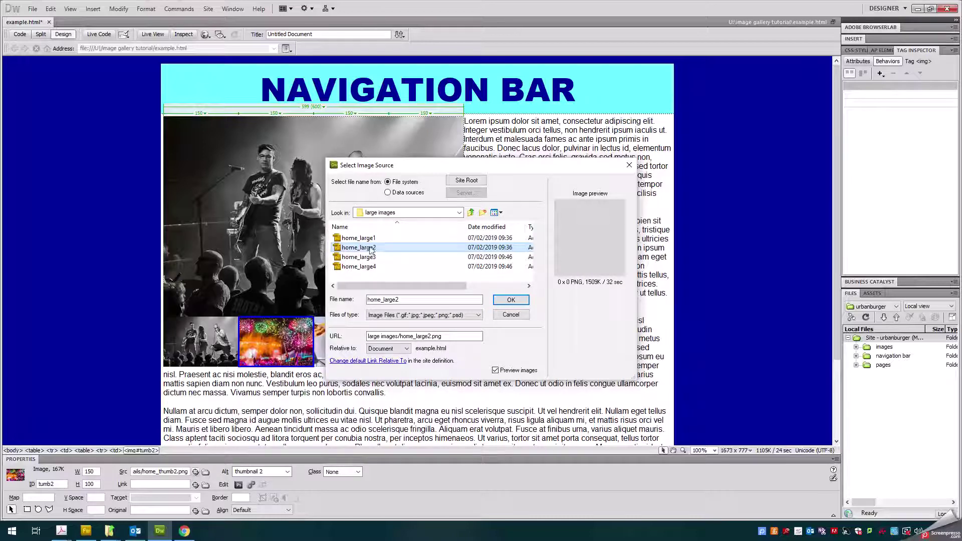
{"action": "left_click", "coordinate": [511, 300]}
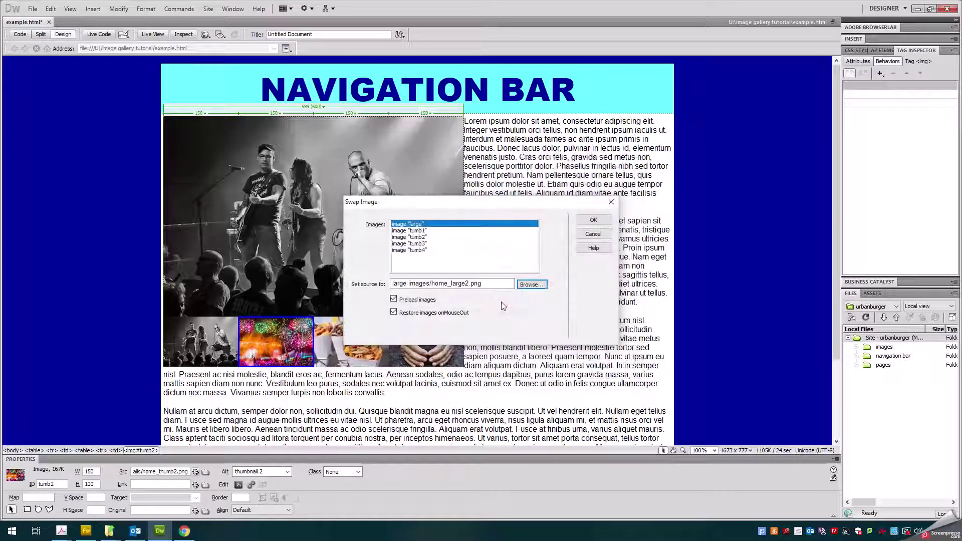
{"action": "left_click", "coordinate": [395, 312]}
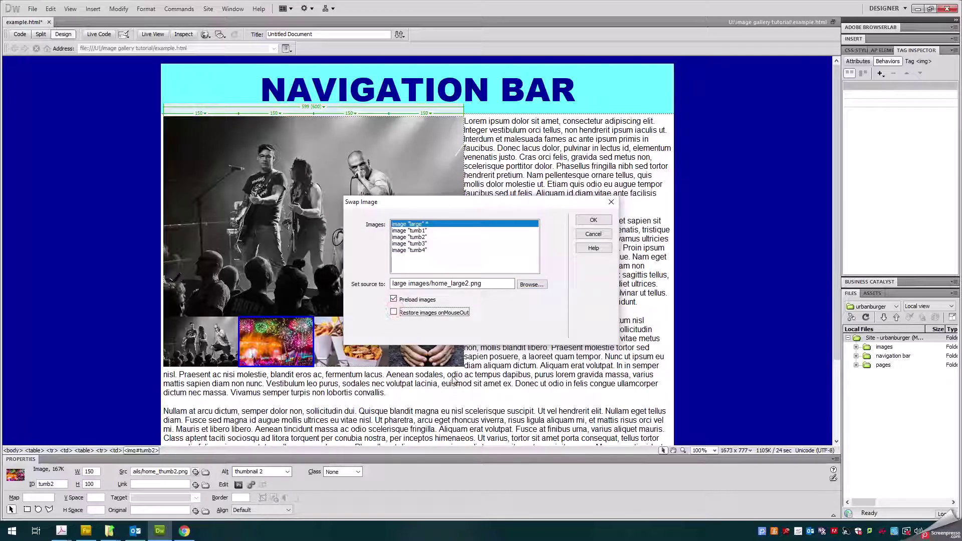
{"action": "left_click", "coordinate": [593, 220]}
Change the trigger event of the fireworks thumbnail's Swap Image behavior to <A> onClick
{"action": "left_click", "coordinate": [886, 87]}
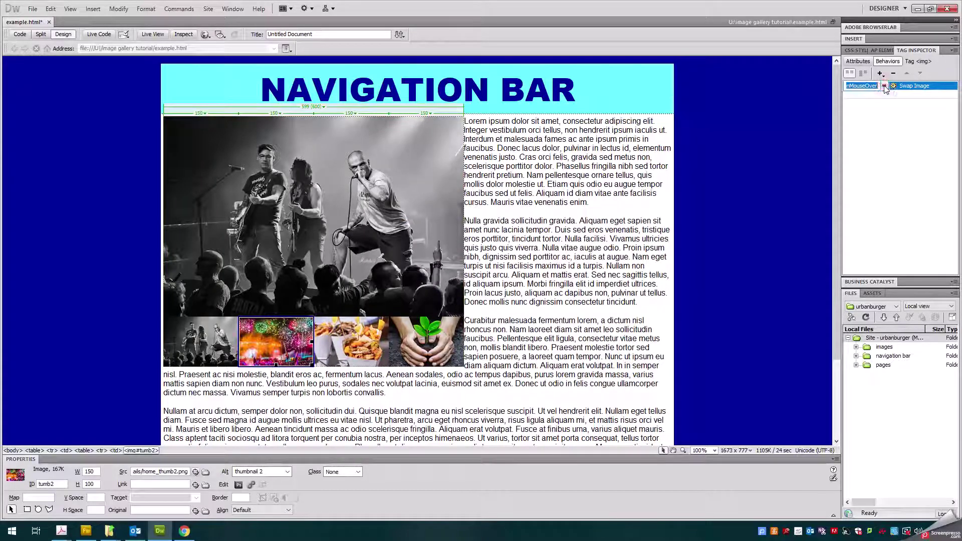
{"action": "left_click", "coordinate": [885, 87]}
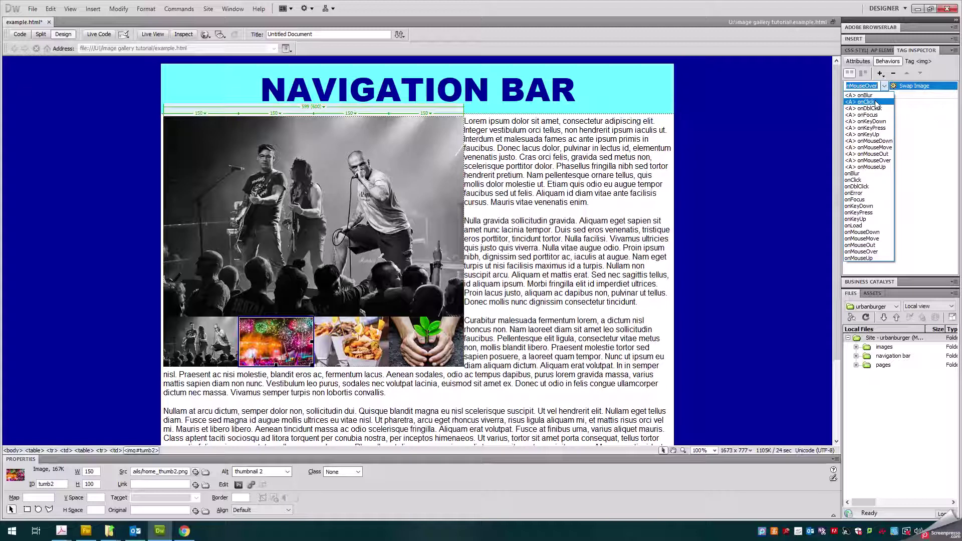
{"action": "left_click", "coordinate": [875, 103]}
{"action": "left_click", "coordinate": [796, 166]}
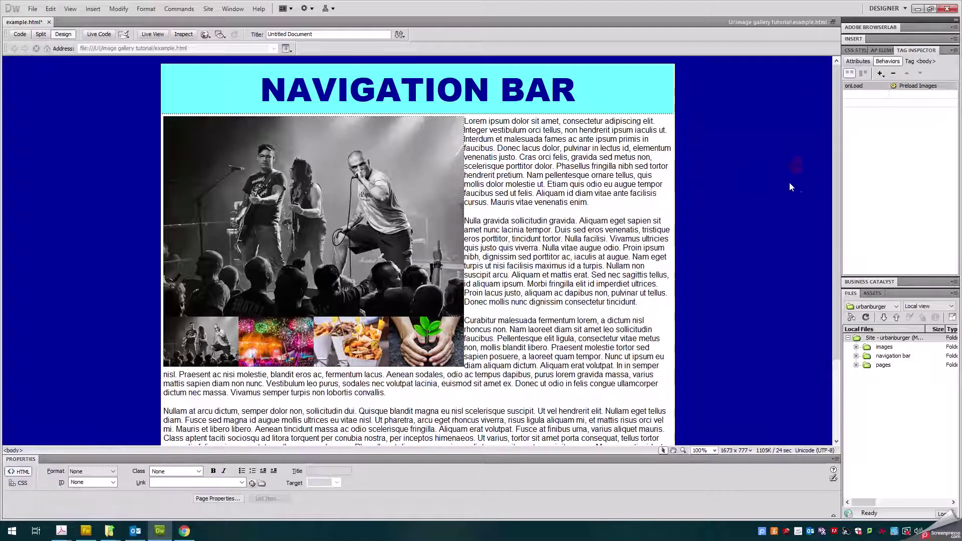
Preview the page in Internet Explorer and maximize the browser window
{"action": "left_click", "coordinate": [204, 36]}
{"action": "left_click", "coordinate": [217, 45]}
{"action": "left_click", "coordinate": [442, 286]}
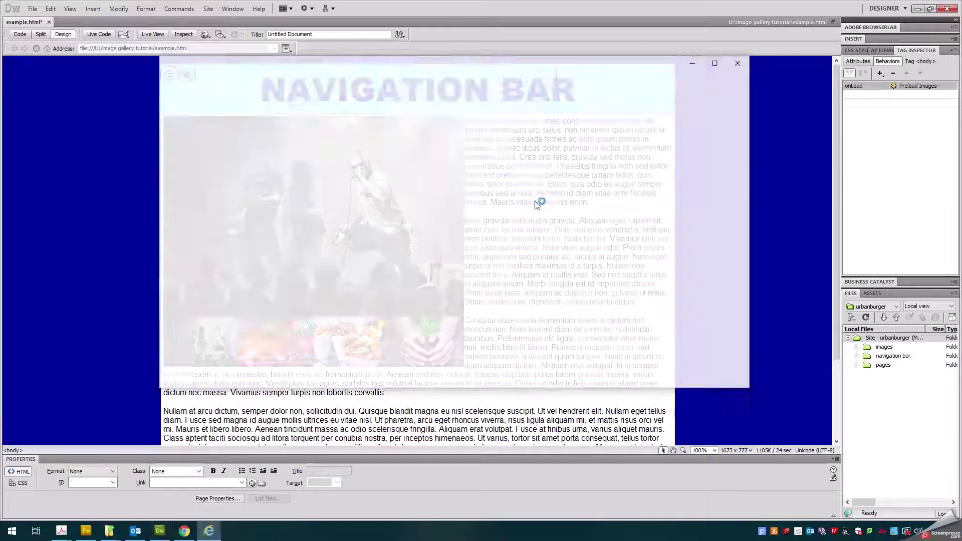
{"action": "left_click", "coordinate": [717, 62]}
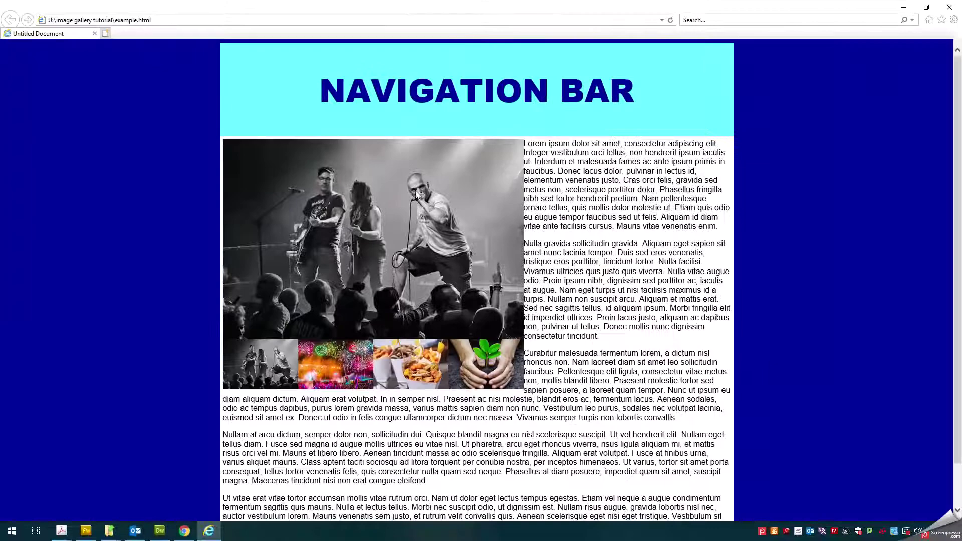
Test the image swap by switching the large picture between the concert and fireworks thumbnails
{"action": "left_click", "coordinate": [312, 365]}
{"action": "left_click", "coordinate": [269, 362]}
{"action": "left_click", "coordinate": [344, 369]}
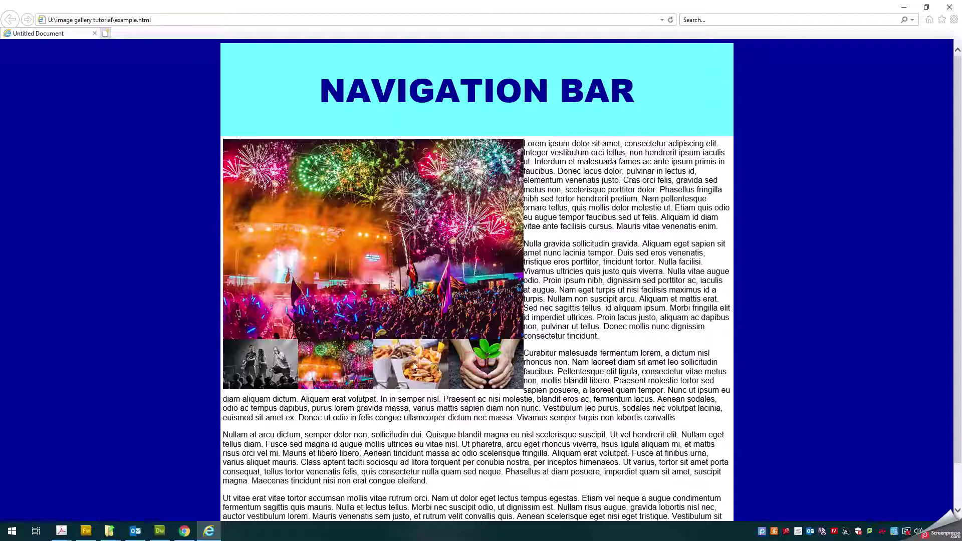
{"action": "left_click", "coordinate": [274, 367]}
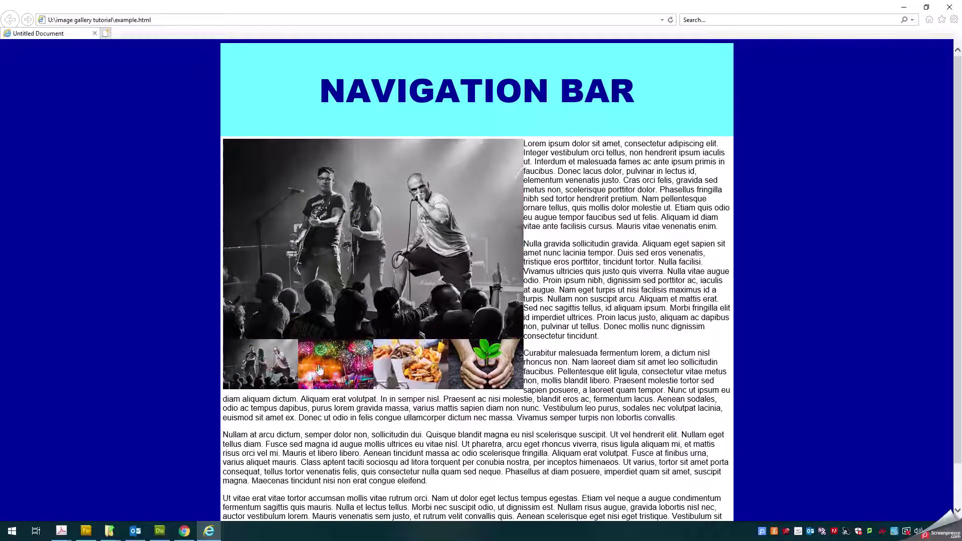
{"action": "left_click", "coordinate": [336, 370]}
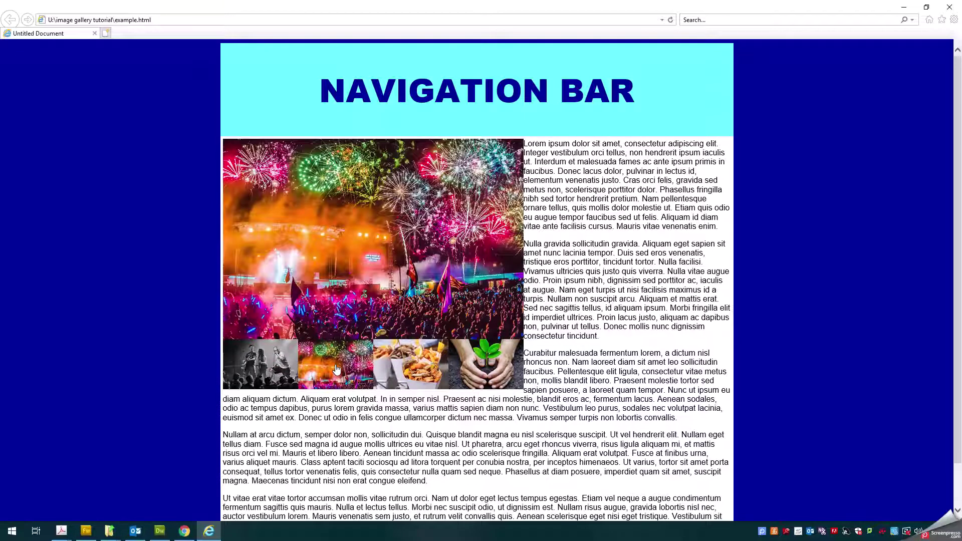
{"action": "left_click", "coordinate": [762, 531]}
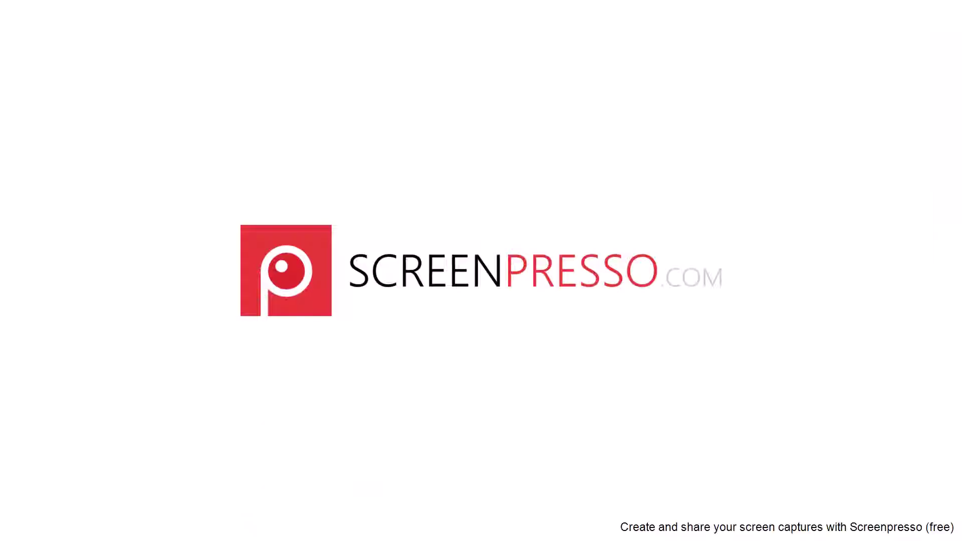